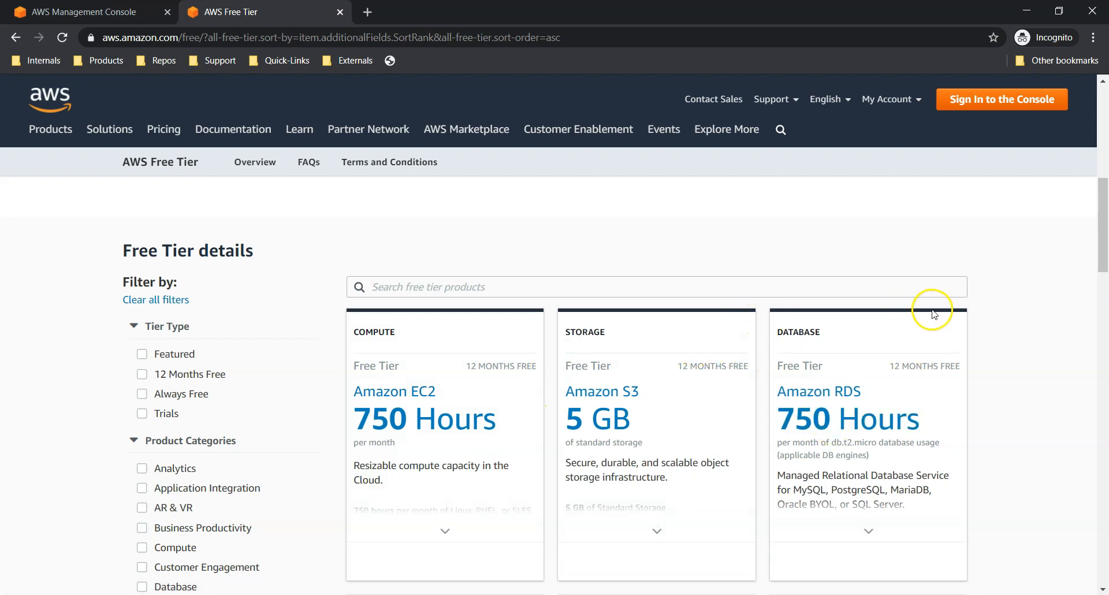
# - Look through the Free Tier details page for the offers on each service, focusing on the Amazon EC2 card
pyautogui.scroll(-5, 930, 300)
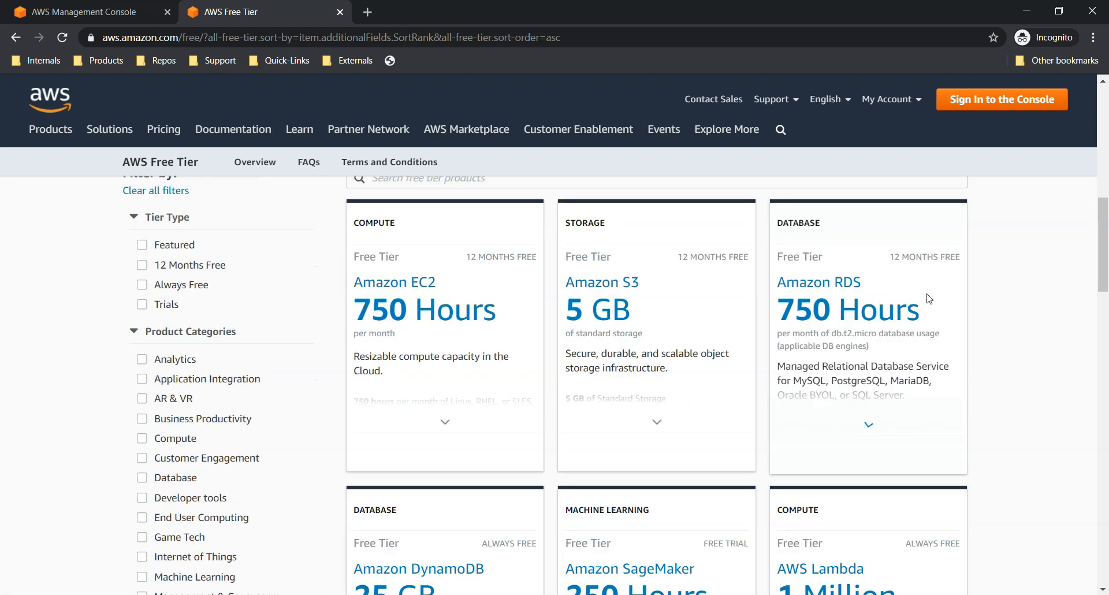
pyautogui.scroll(-5, 927, 294)
pyautogui.scroll(4, 929, 298)
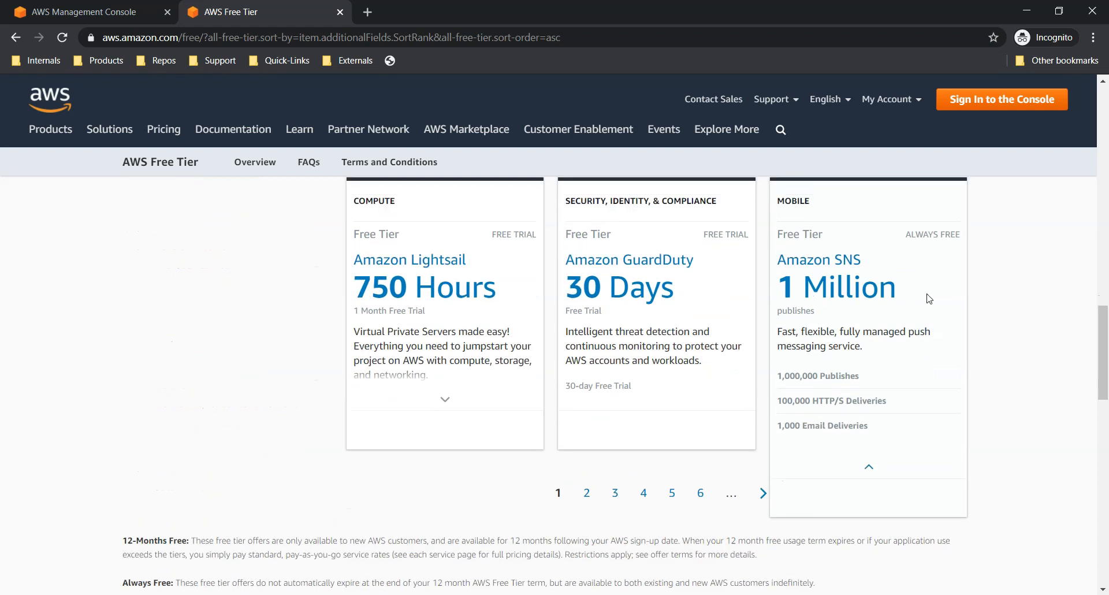
pyautogui.scroll(4, 929, 260)
pyautogui.click(502, 255)
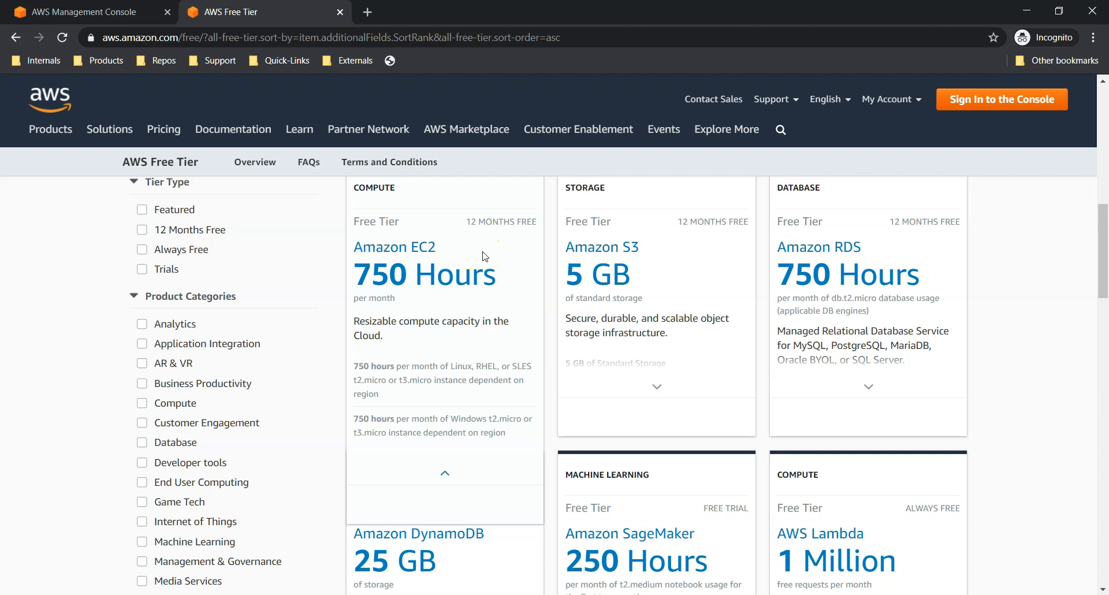
pyautogui.click(50, 65)
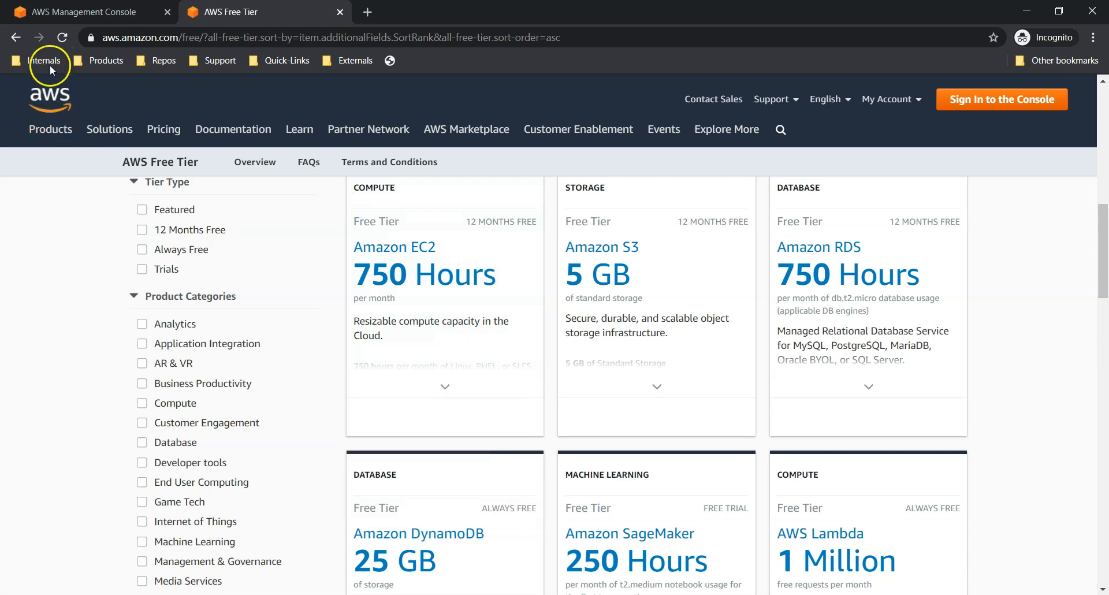
# - Switch to the AWS Management Console and open the EC2 service by searching for "ec2"
pyautogui.click(75, 17)
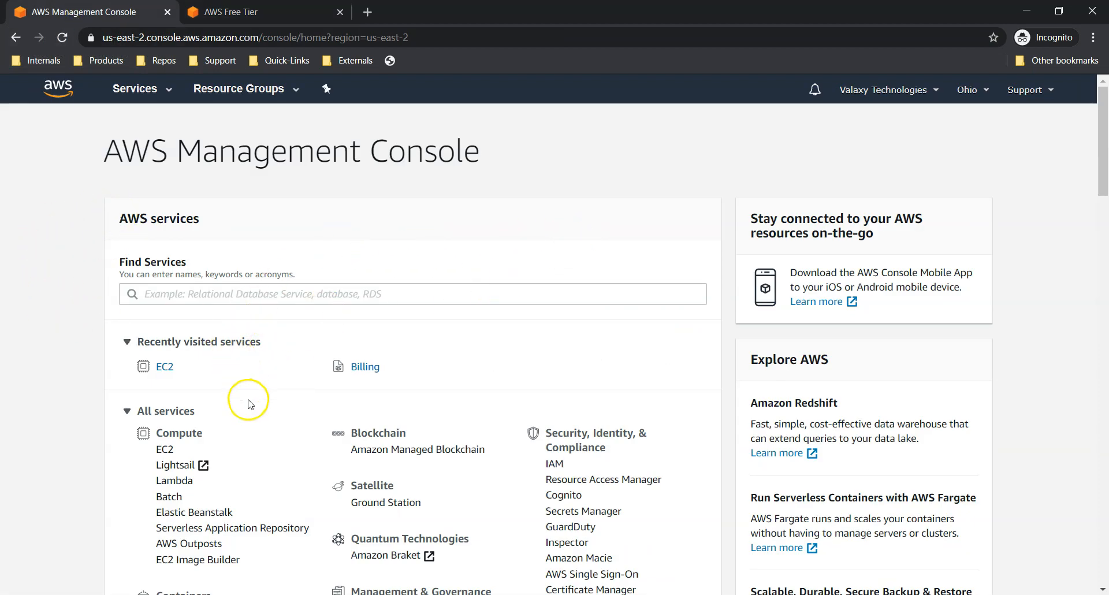
pyautogui.scroll(-1, 266, 339)
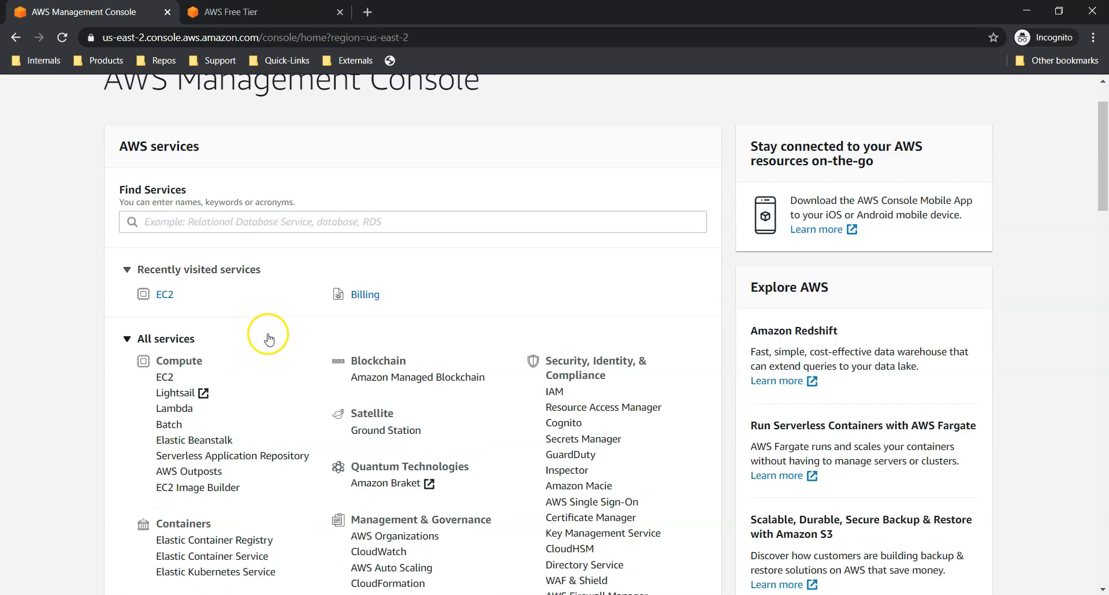
pyautogui.click(173, 384)
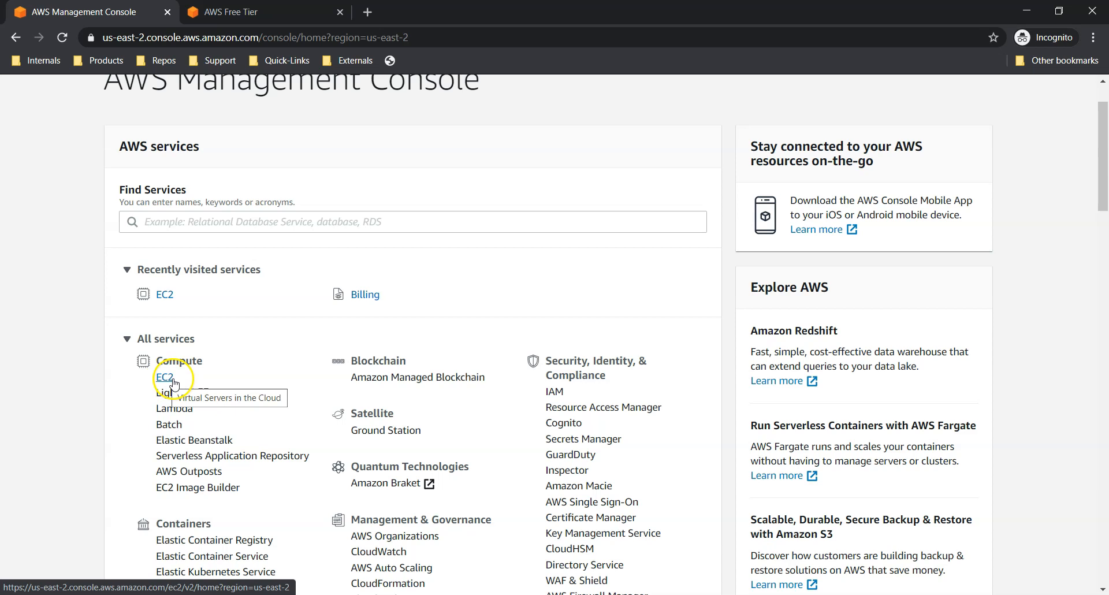
pyautogui.click(214, 223)
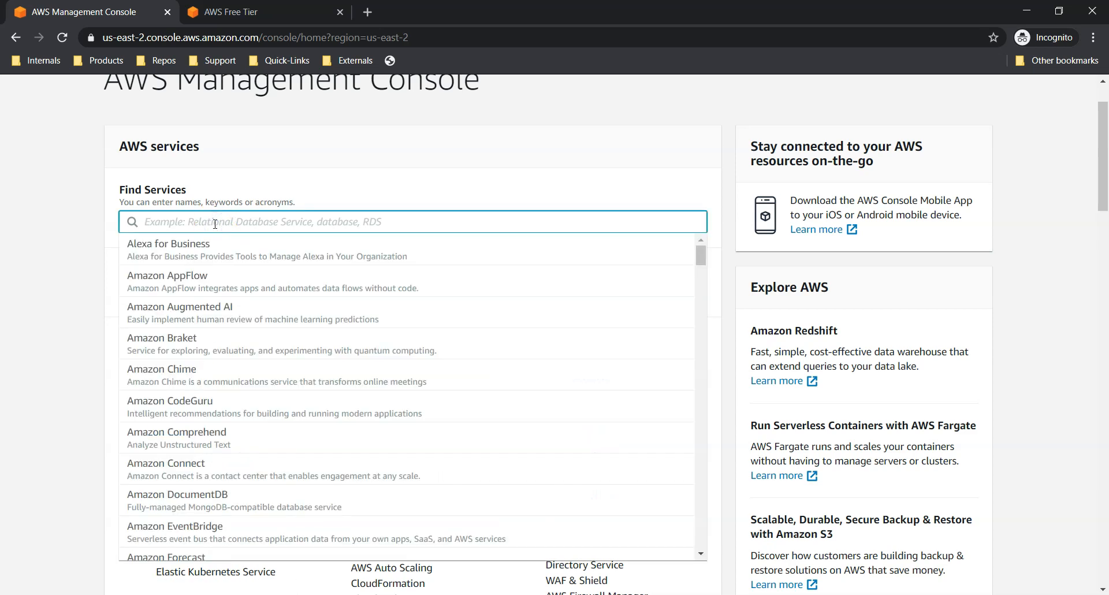
pyautogui.write('ec2')
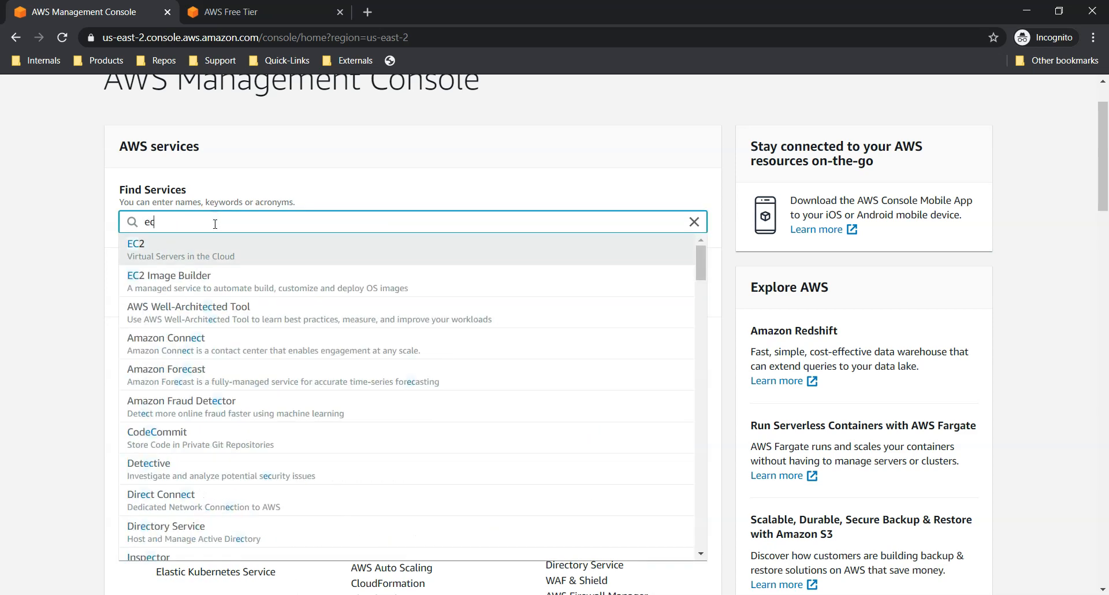
pyautogui.click(243, 250)
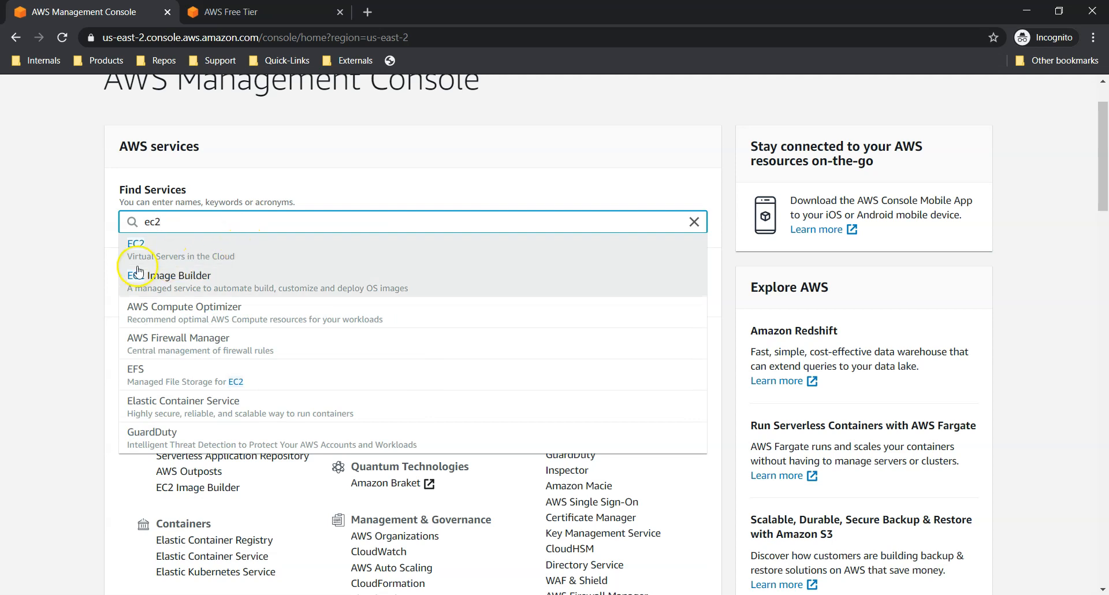
pyautogui.click(217, 252)
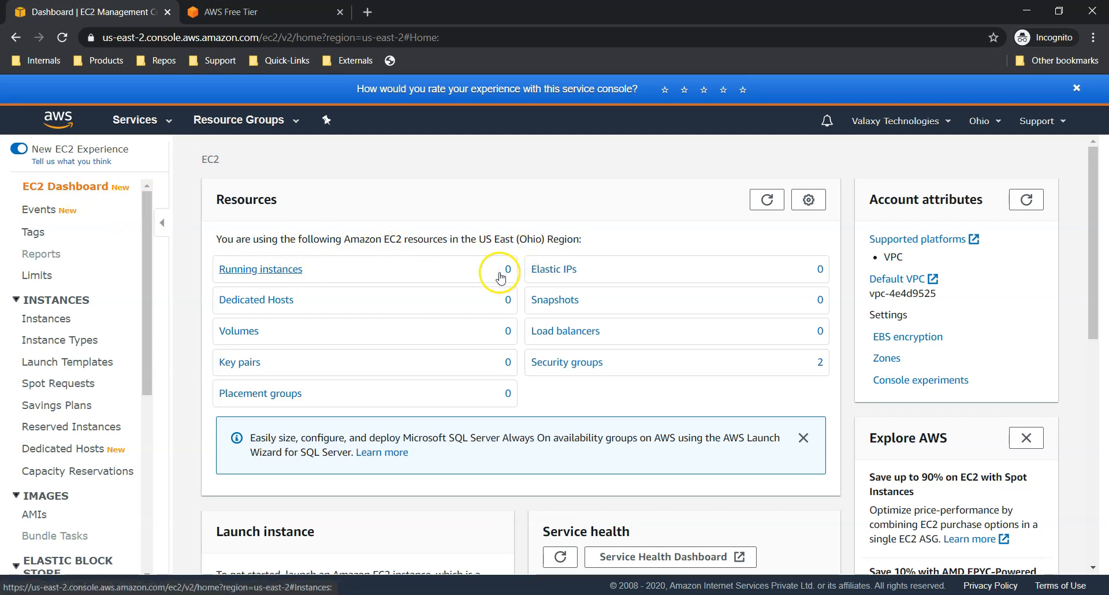
# - Change the console region to Asia Pacific (Mumbai) and dismiss the EC2 welcome banner
pyautogui.scroll(-3, 495, 280)
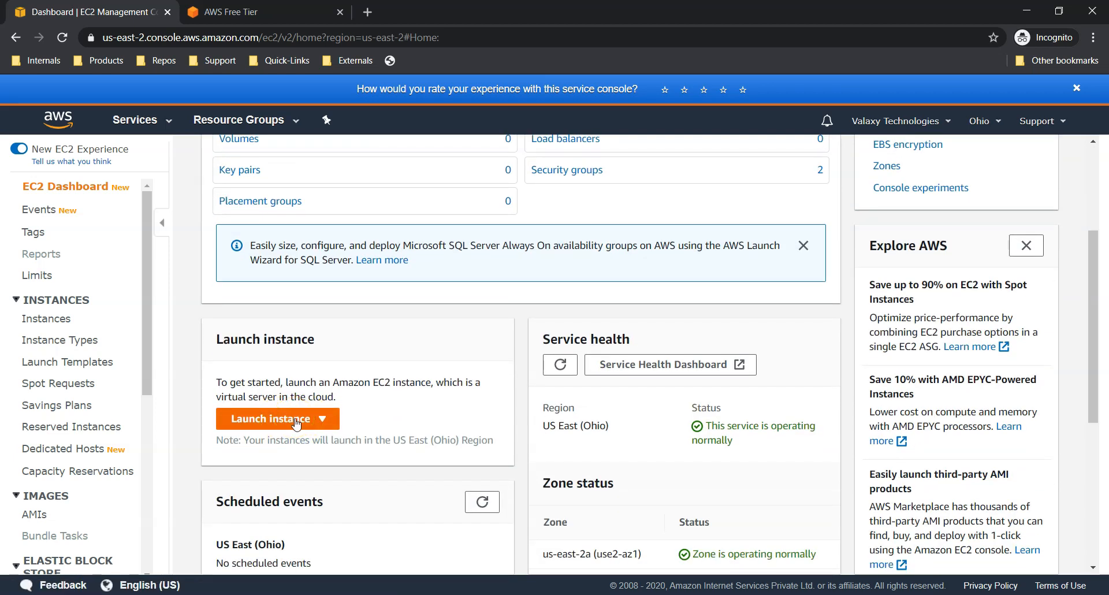
pyautogui.scroll(3, 371, 280)
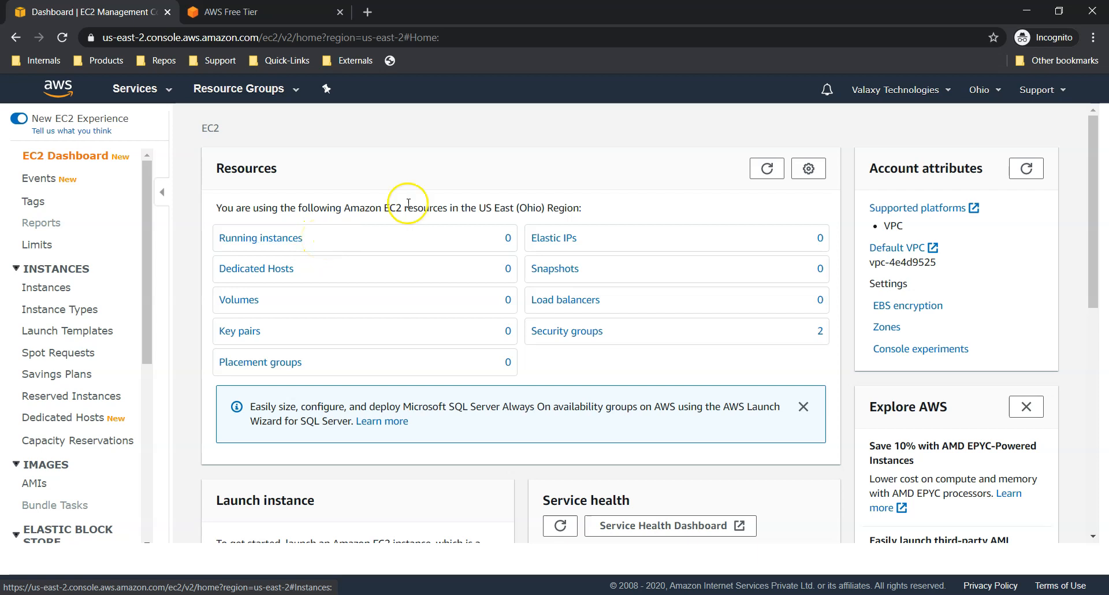
pyautogui.click(988, 92)
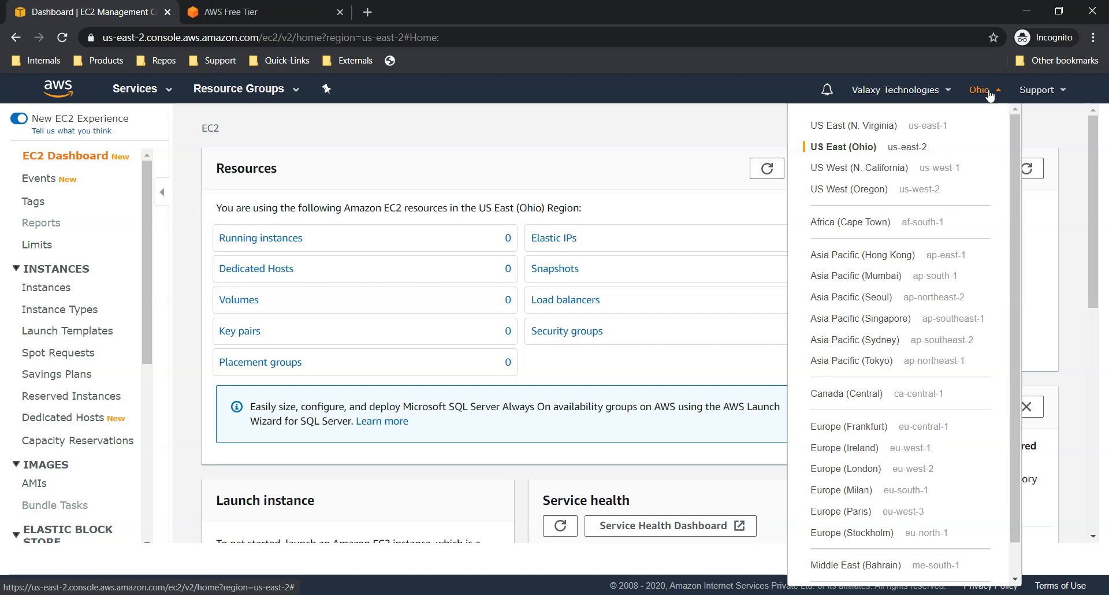
pyautogui.click(905, 280)
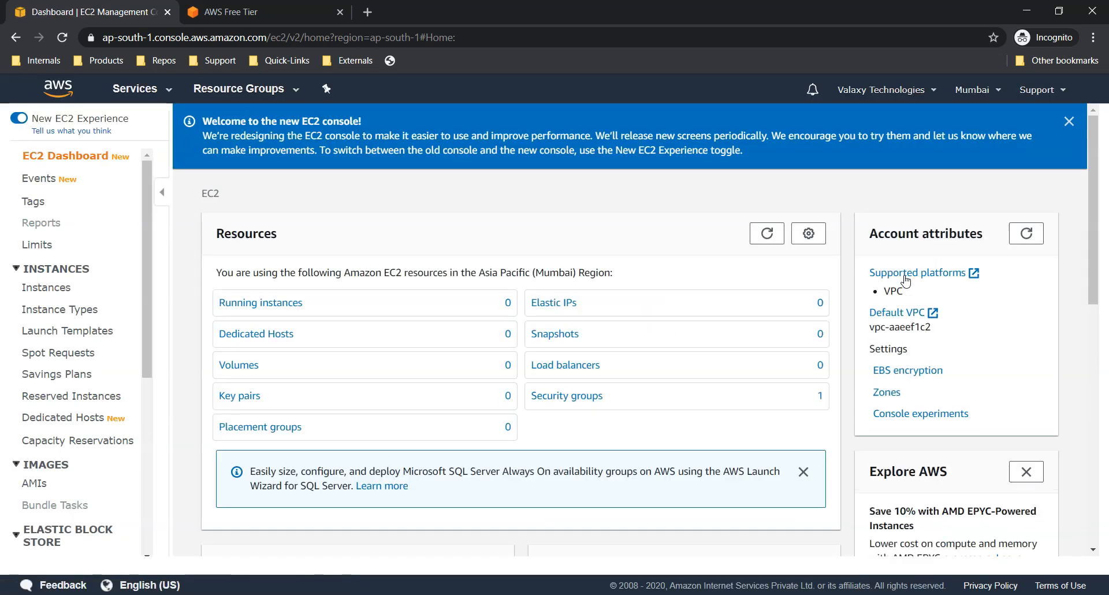
pyautogui.click(1069, 121)
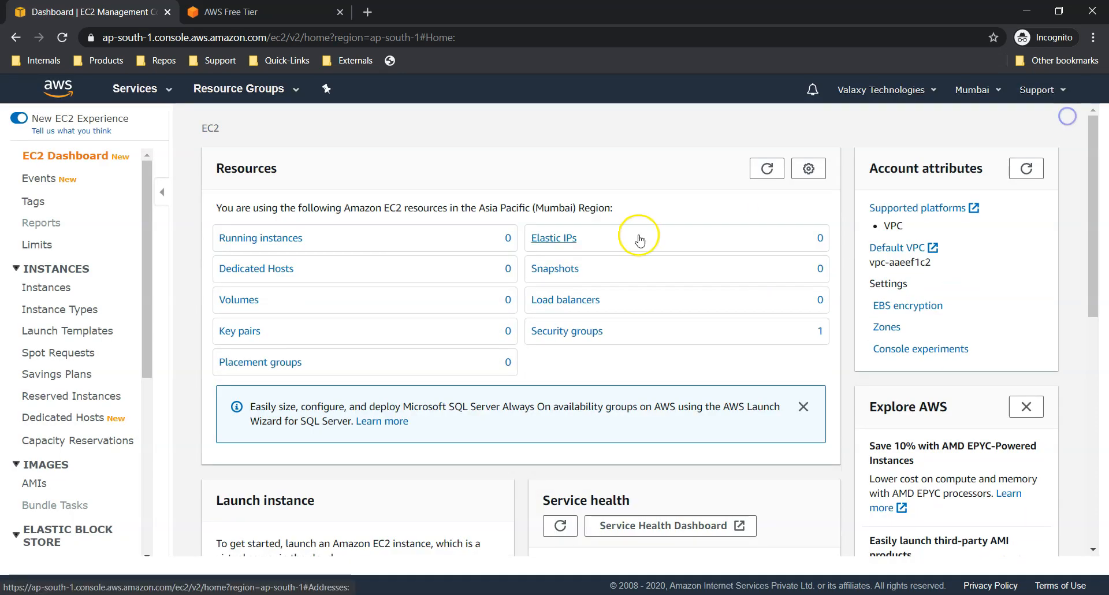
# - Start a new instance launch from the running instances list and select the 64-bit (x86) Red Hat Enterprise Linux 8 (HVM) image
pyautogui.click(280, 239)
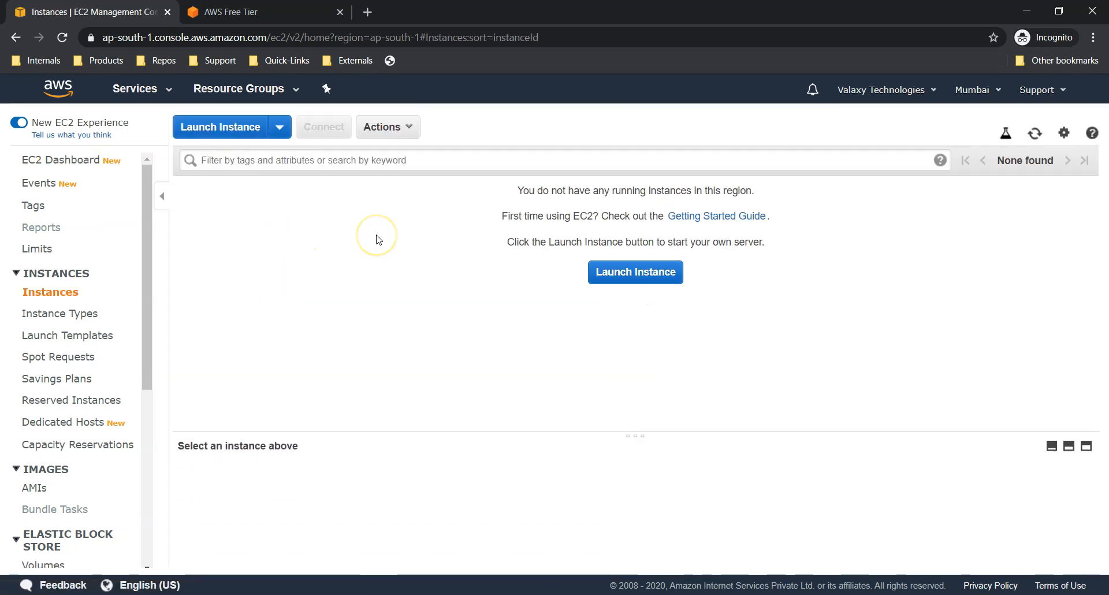
pyautogui.click(240, 131)
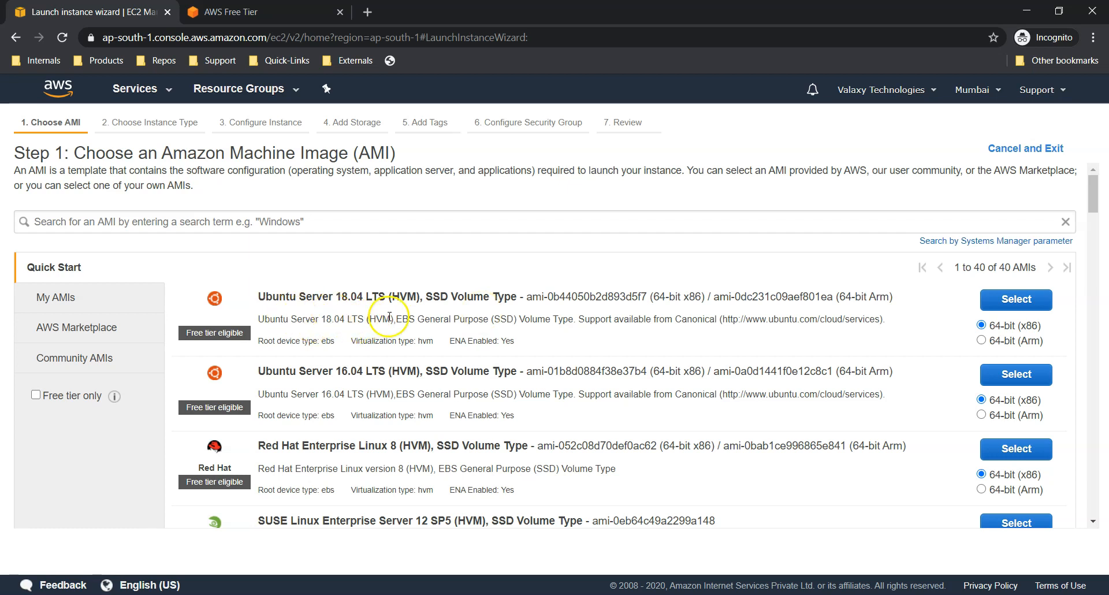
pyautogui.scroll(-1, 389, 342)
pyautogui.scroll(-2, 384, 335)
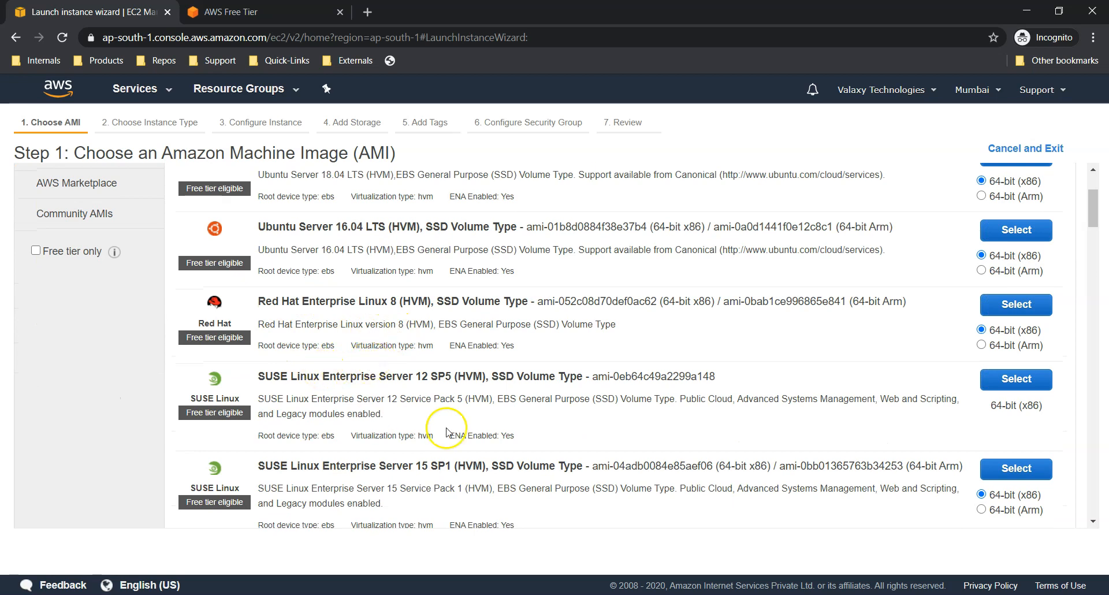
pyautogui.scroll(-1, 404, 405)
pyautogui.scroll(-5, 389, 401)
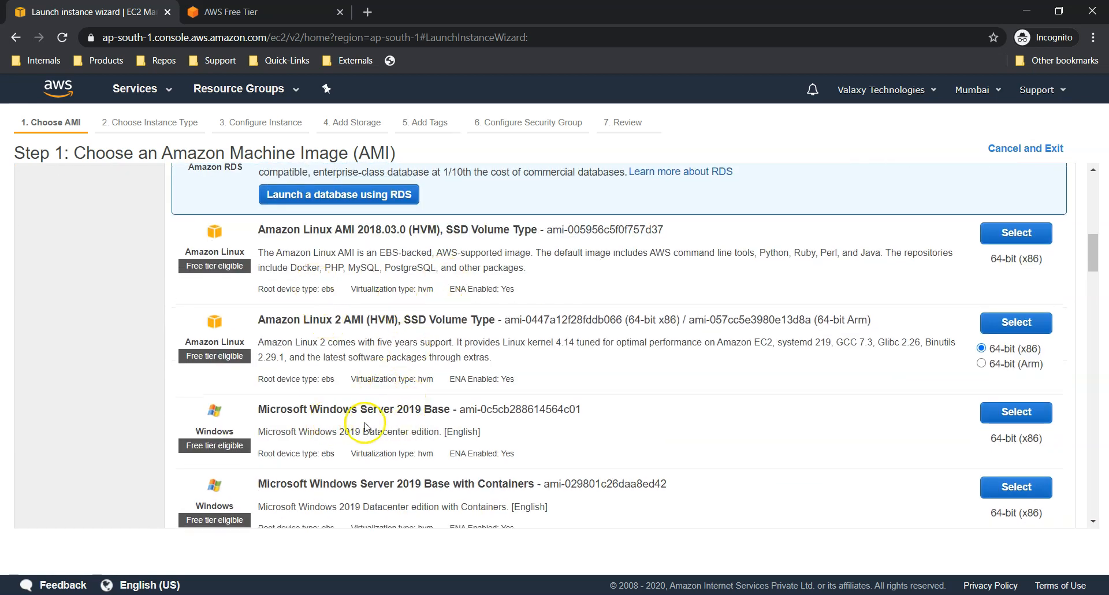
pyautogui.scroll(-6, 365, 427)
pyautogui.scroll(14, 365, 425)
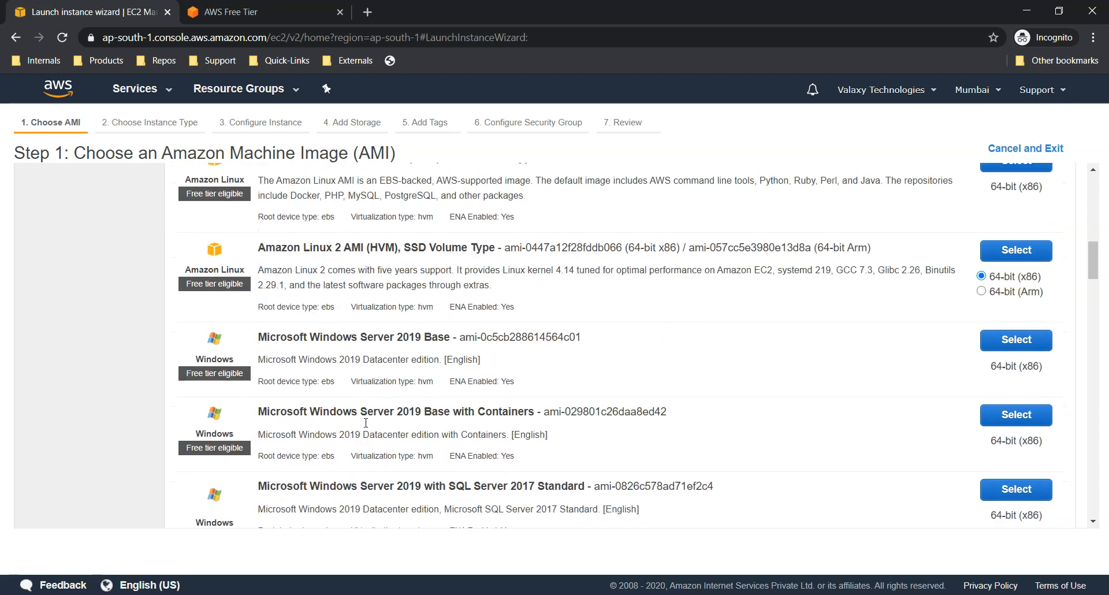
pyautogui.scroll(4, 365, 424)
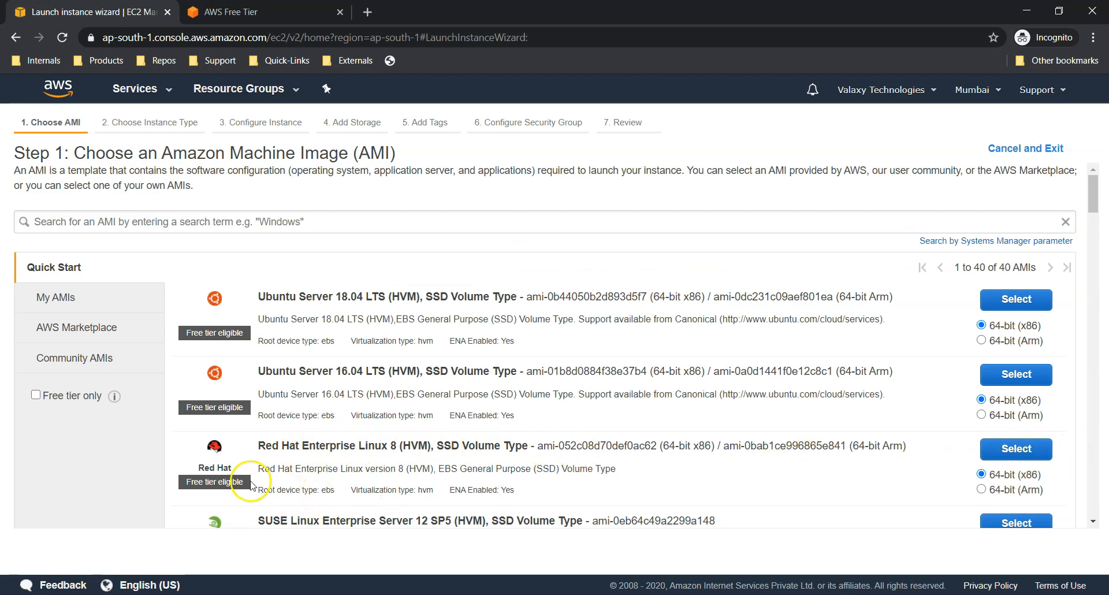
pyautogui.click(991, 448)
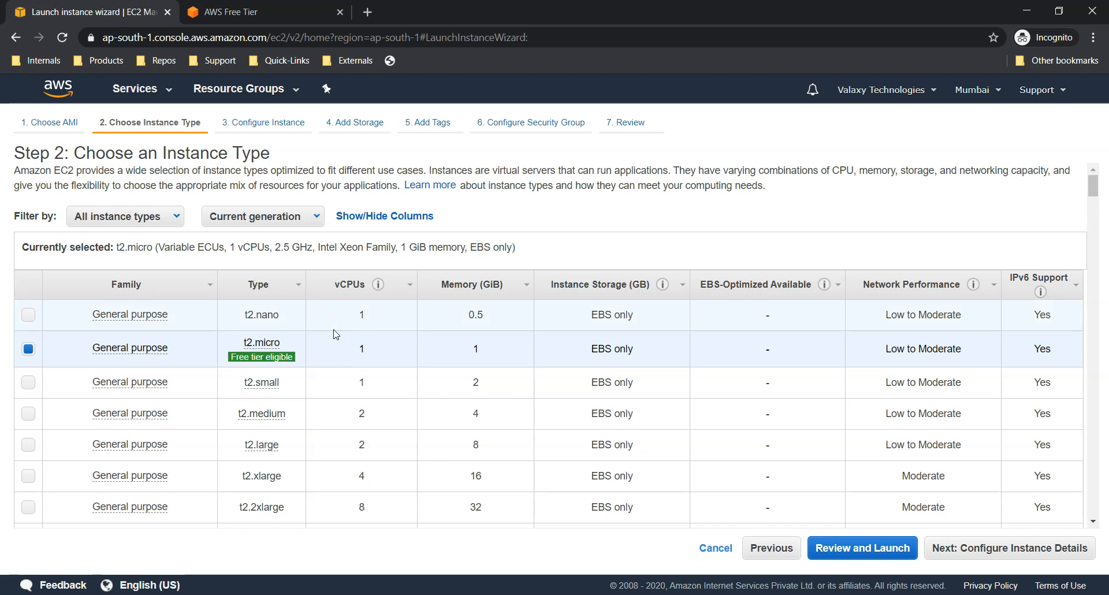
# - Accept the t2.micro type, a single instance and the default 10 GiB root volume, continuing to the tags stage
pyautogui.click(332, 351)
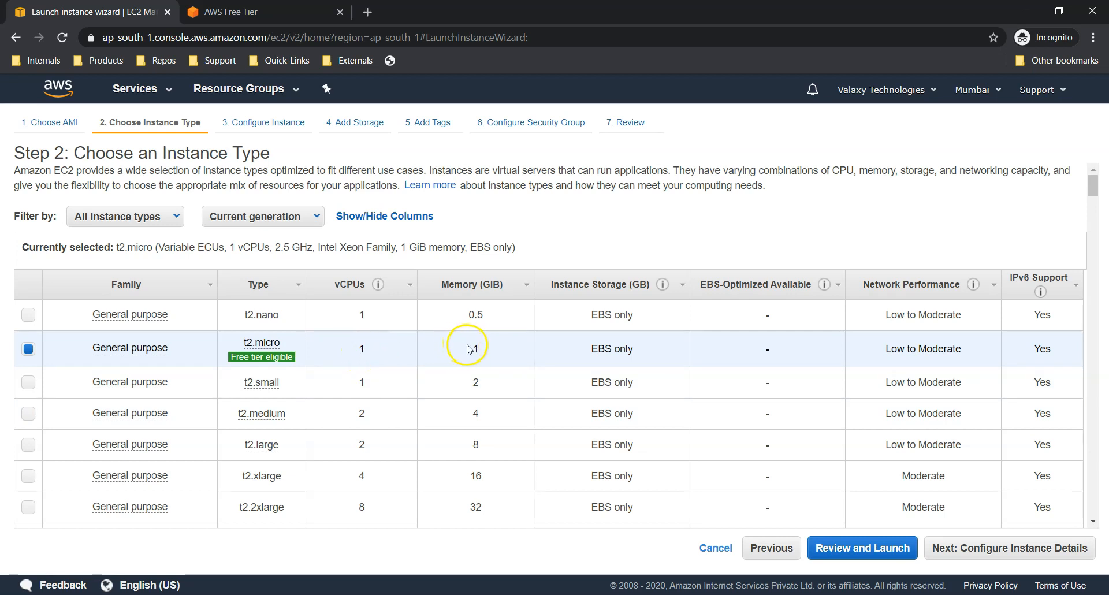
pyautogui.click(1023, 554)
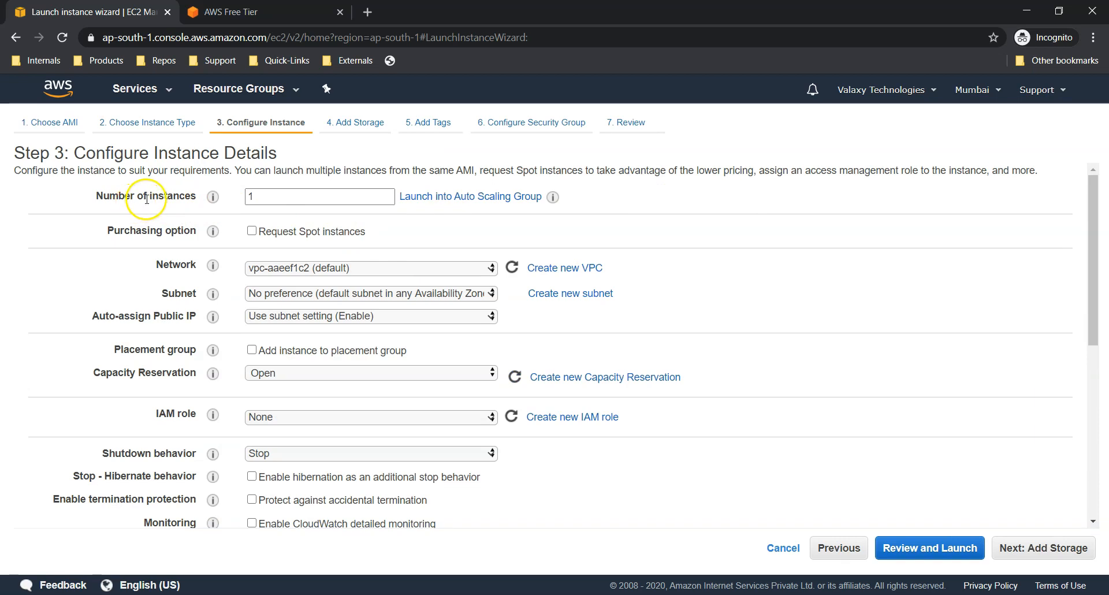
pyautogui.doubleClick(294, 197)
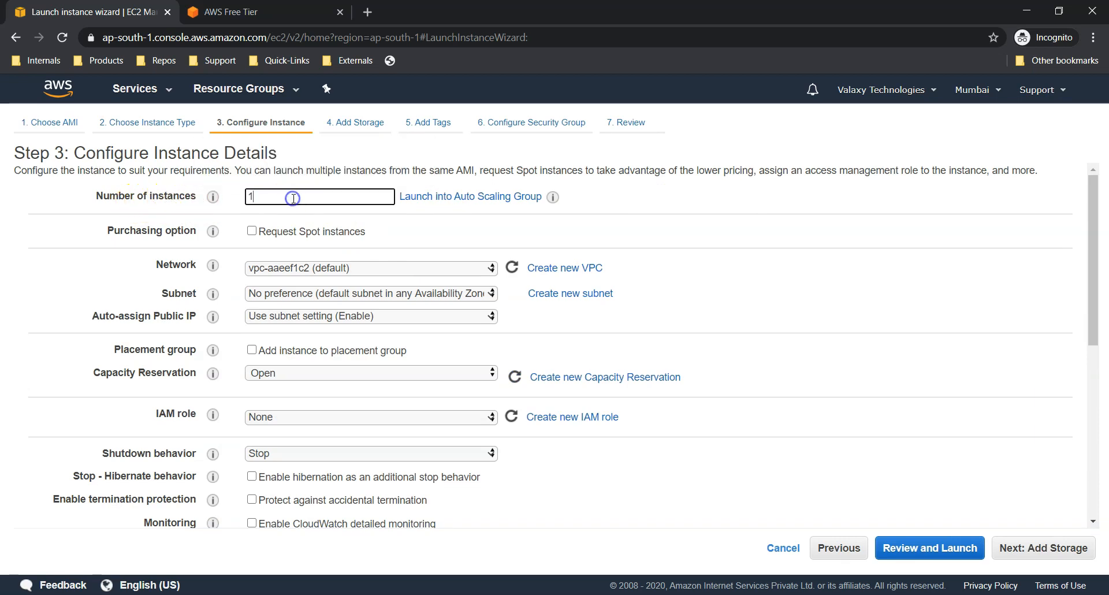
pyautogui.click(1063, 554)
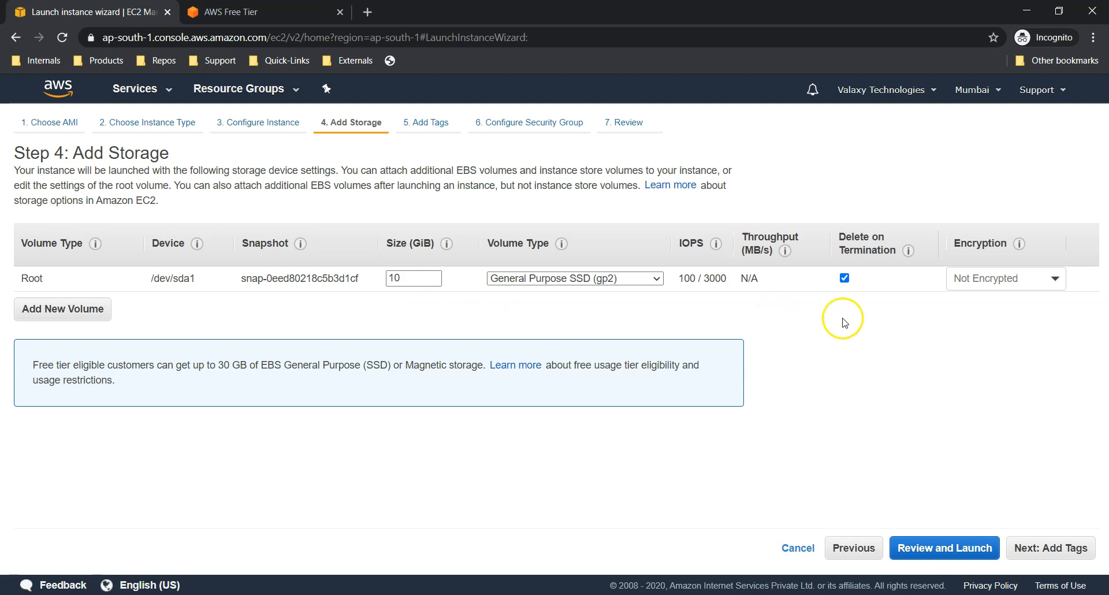
pyautogui.click(1072, 555)
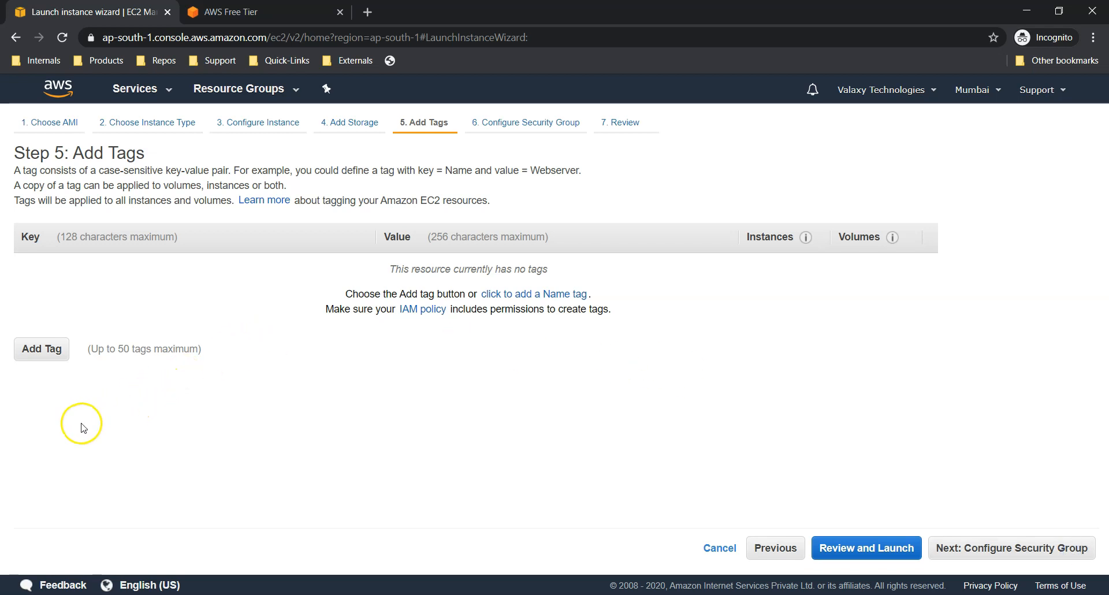
# - Add a tag with key Name and value RedHat-Server, and proceed with the default new security group to the launch review
pyautogui.click(67, 394)
pyautogui.click(52, 354)
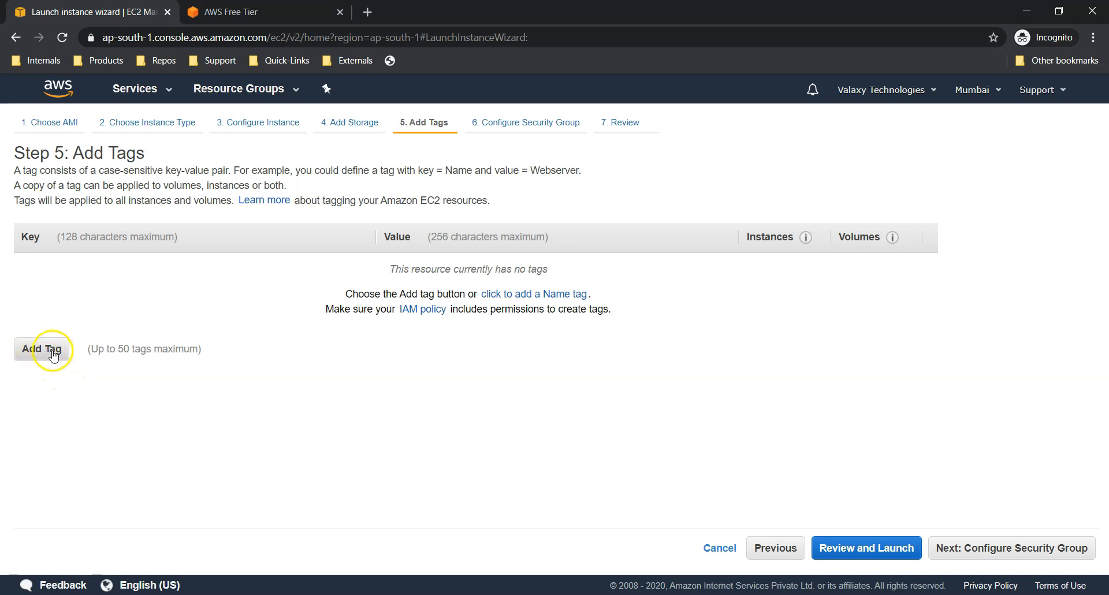
pyautogui.click(52, 352)
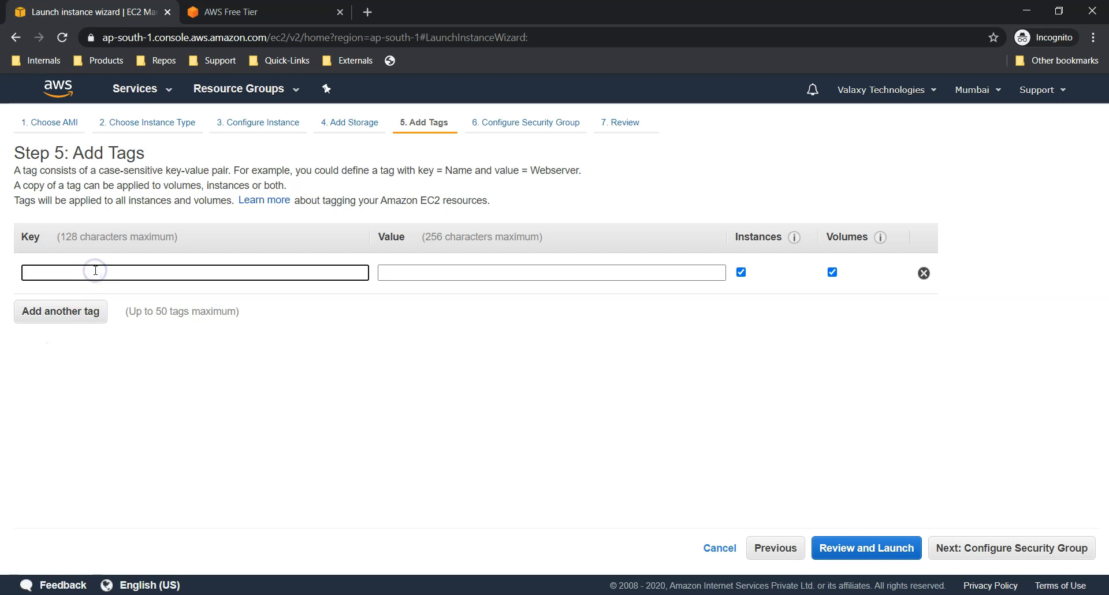
pyautogui.write('Name')
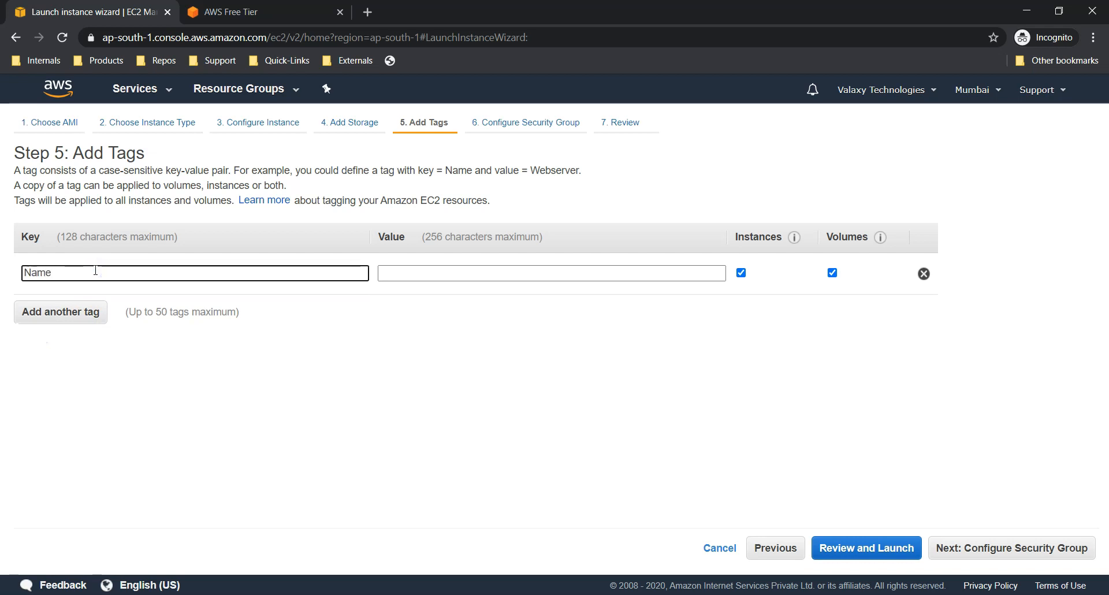
pyautogui.click(425, 270)
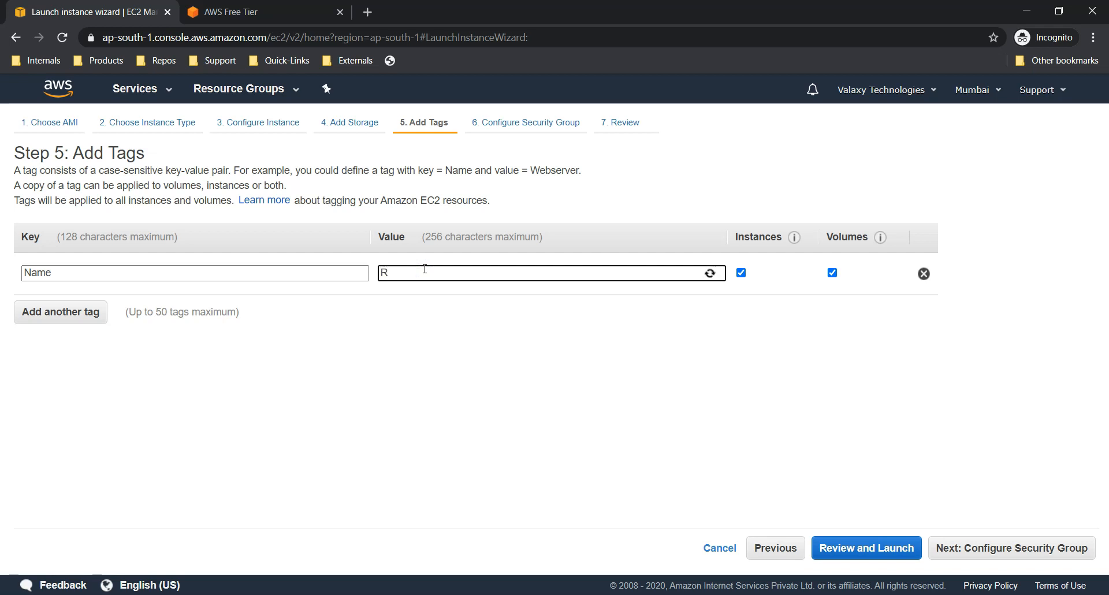
pyautogui.write('RedHat-Server')
pyautogui.click(661, 347)
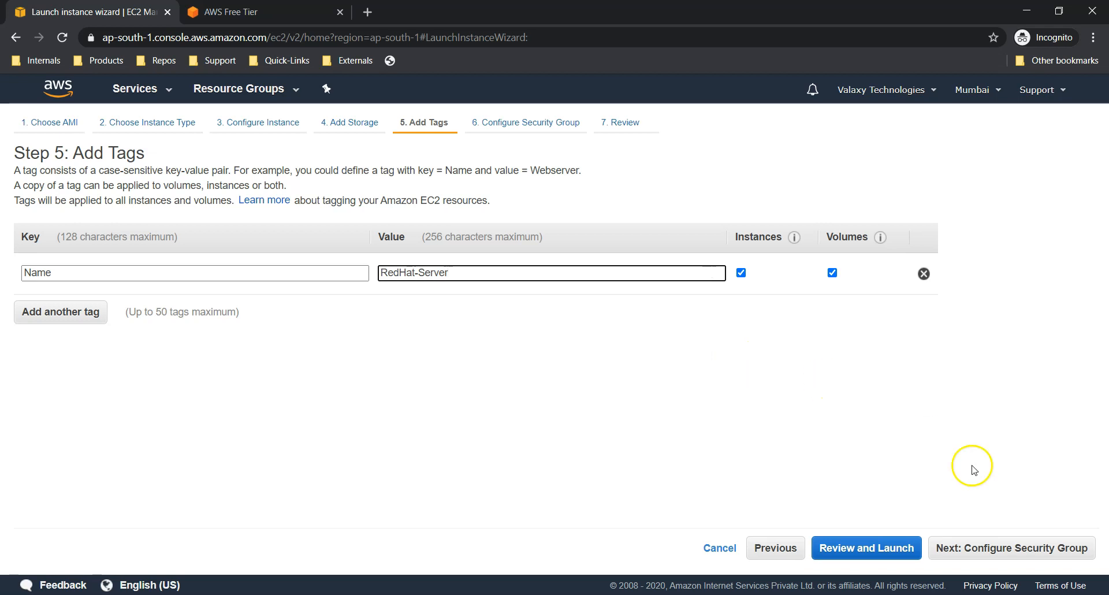
pyautogui.click(1028, 556)
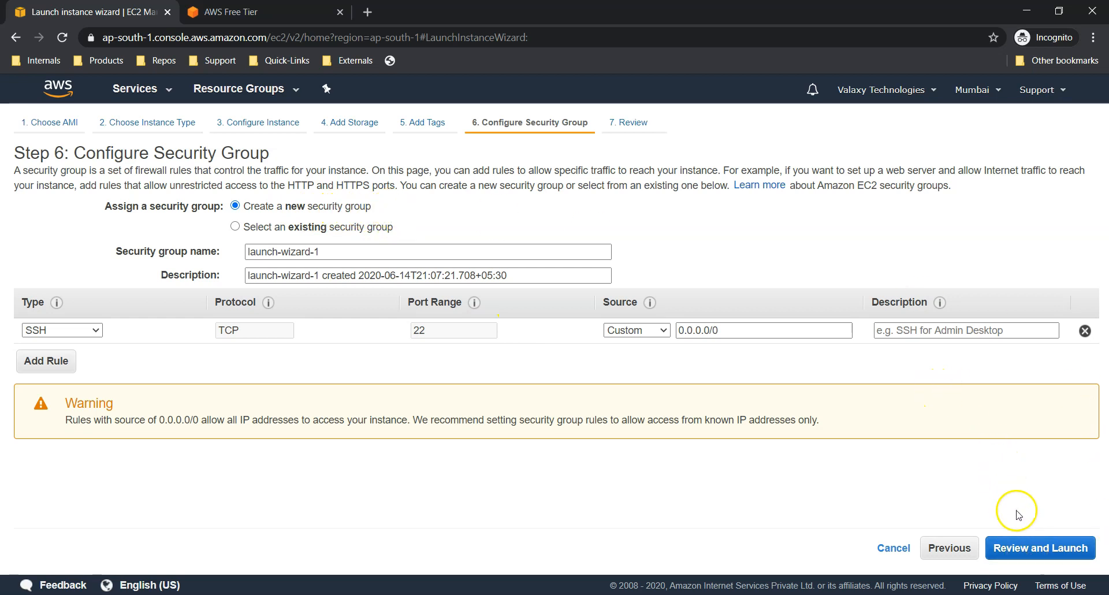
pyautogui.click(1046, 556)
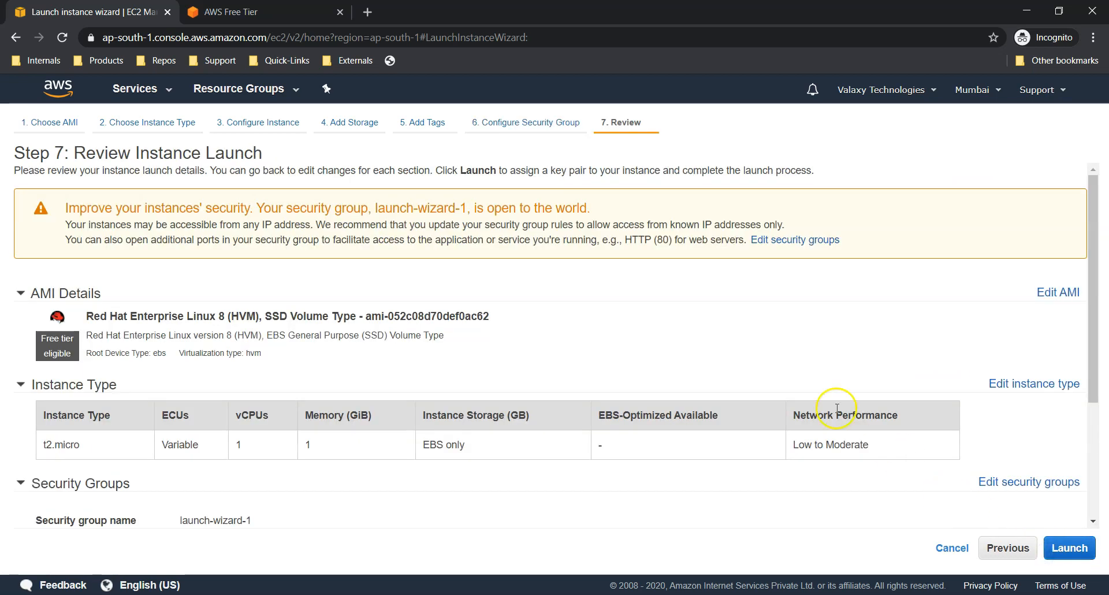
# - Review the launch details, proceed to launch, and create and download a new key pair named linuxkey
pyautogui.scroll(-3, 709, 329)
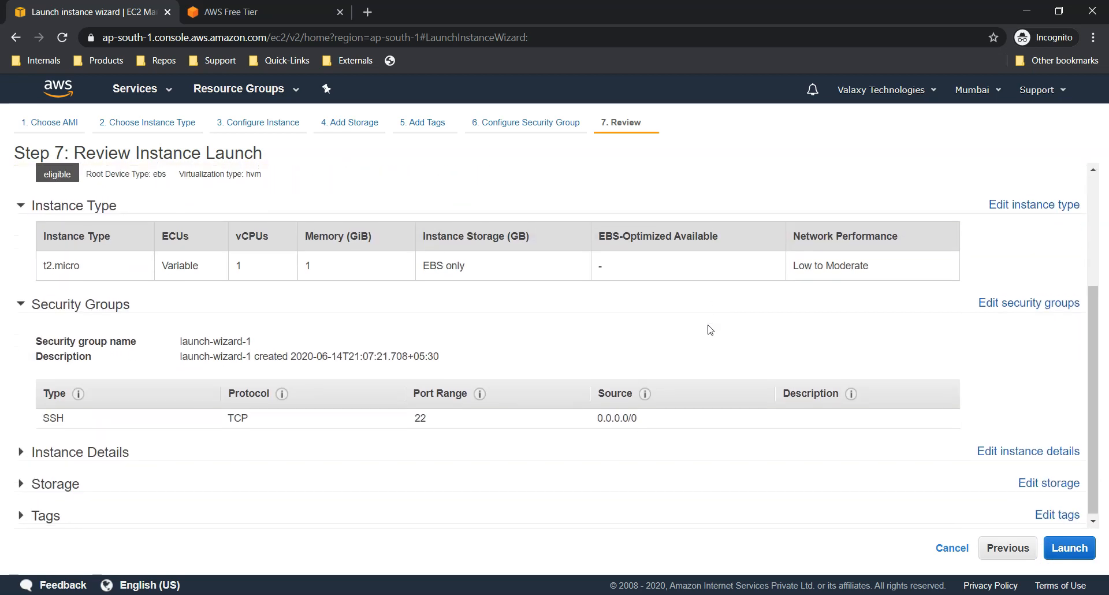
pyautogui.click(1069, 547)
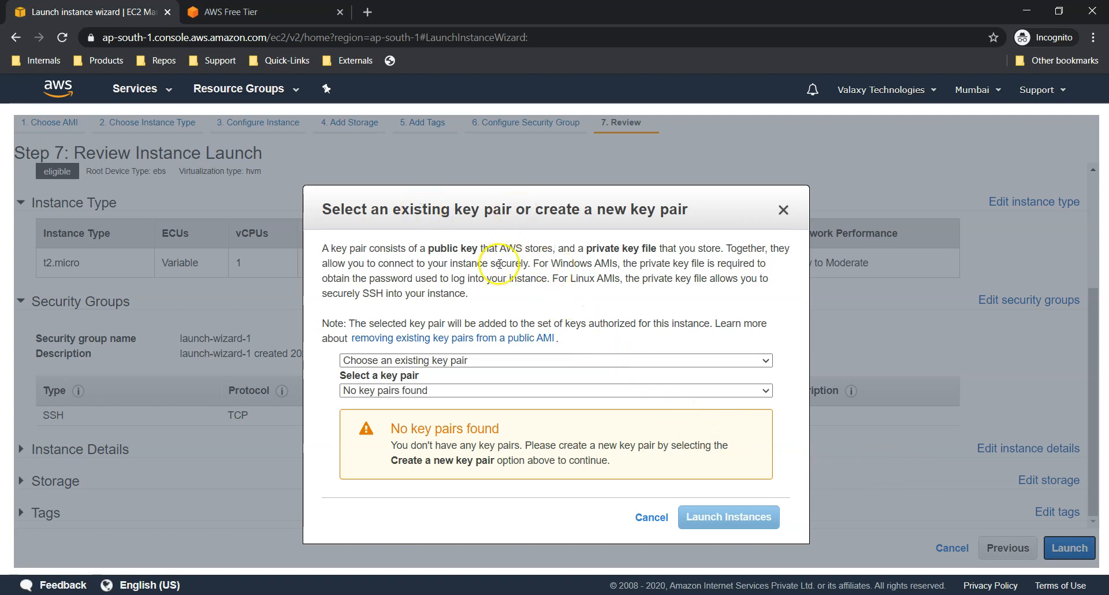
pyautogui.click(486, 362)
pyautogui.click(465, 361)
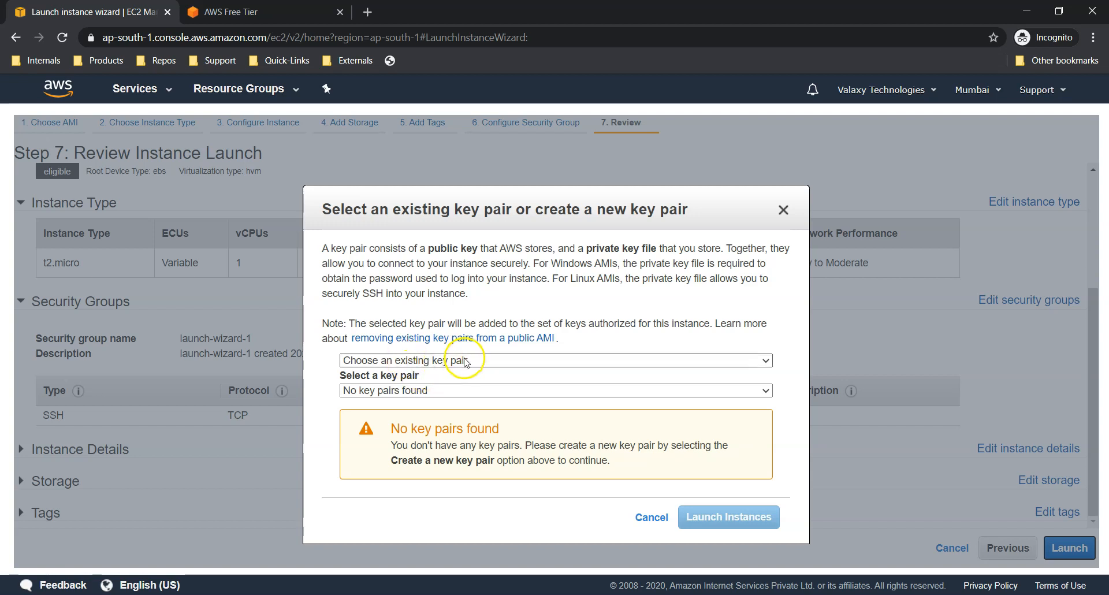
pyautogui.click(465, 360)
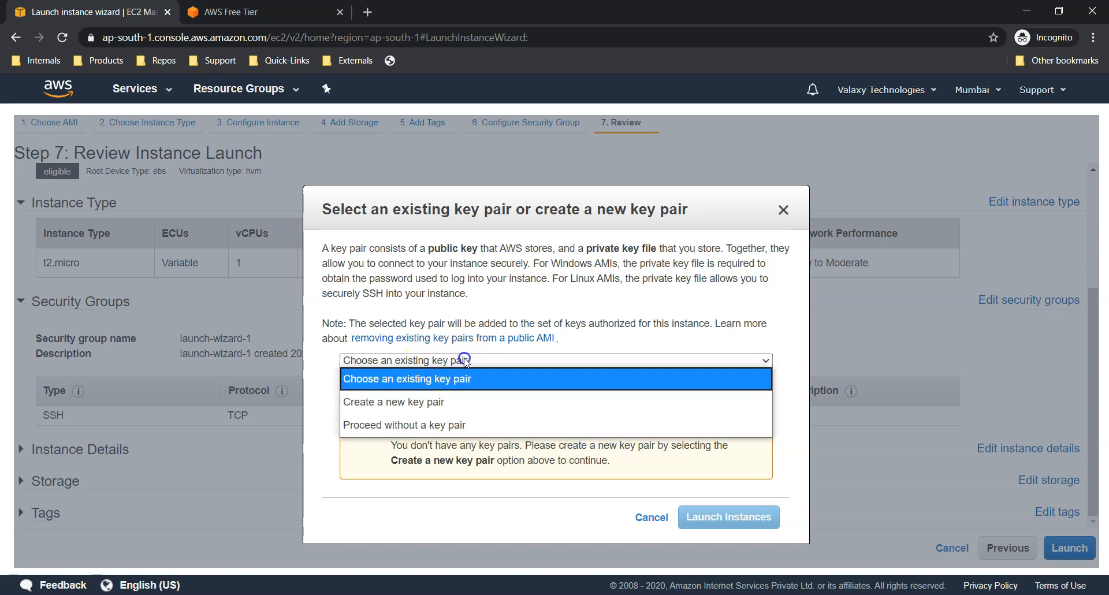
pyautogui.click(414, 404)
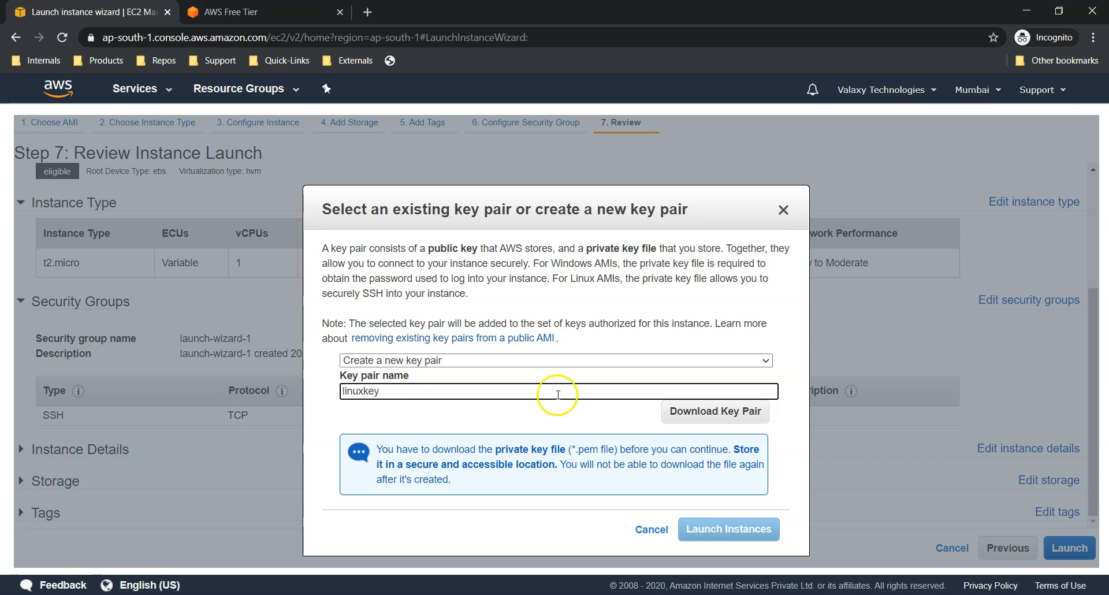
pyautogui.click(716, 417)
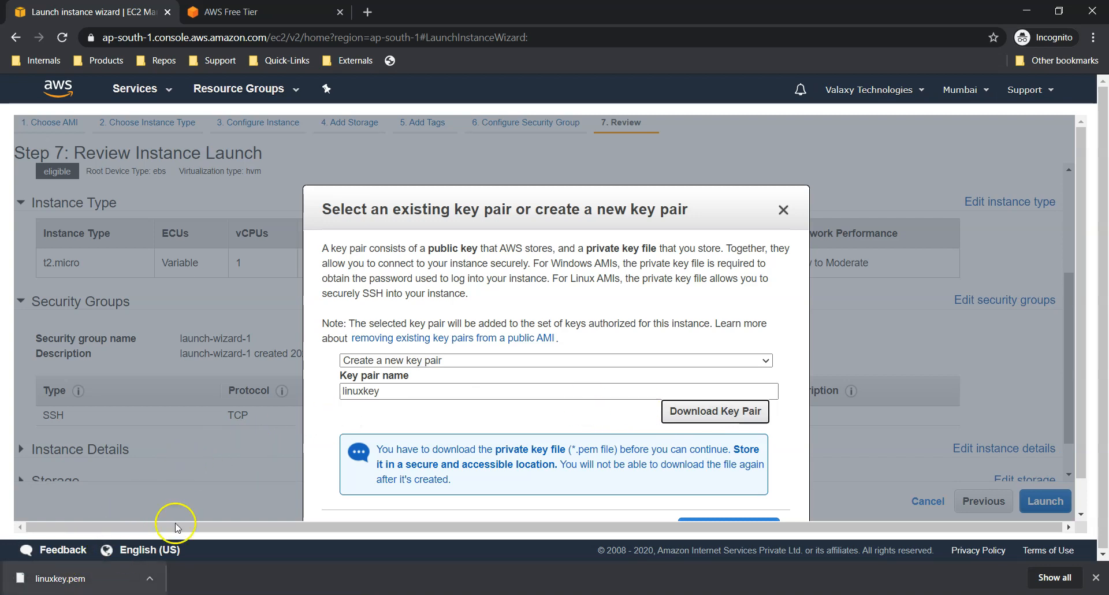
# - Launch the instance with the linuxkey key pair and check RedHat-Server's current state in the refreshed instances list
pyautogui.scroll(-1, 600, 350)
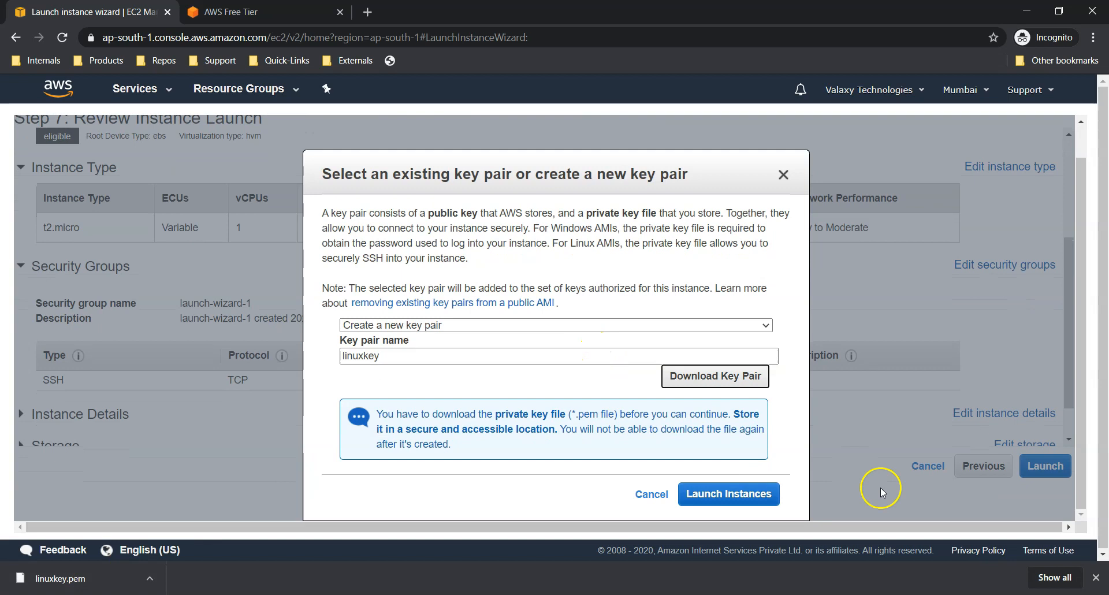
pyautogui.click(743, 500)
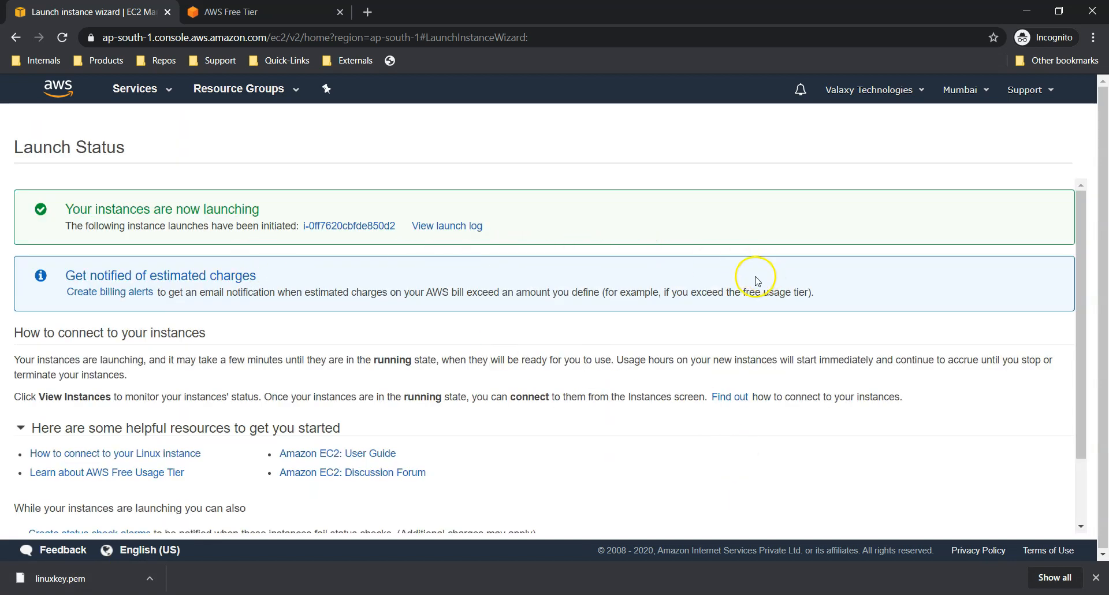
pyautogui.scroll(-2, 914, 306)
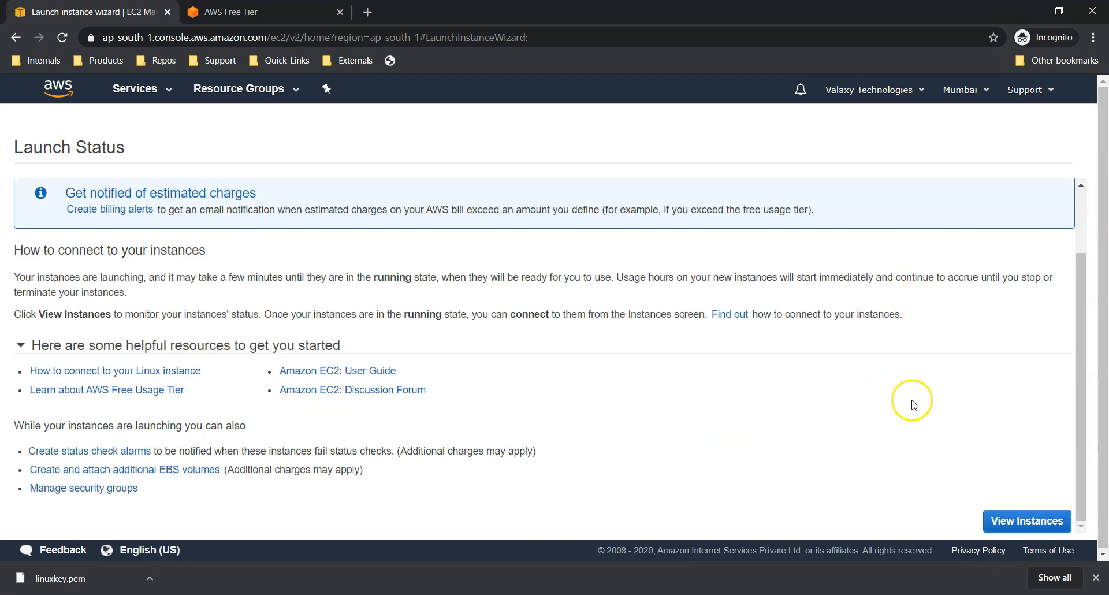
pyautogui.click(1050, 529)
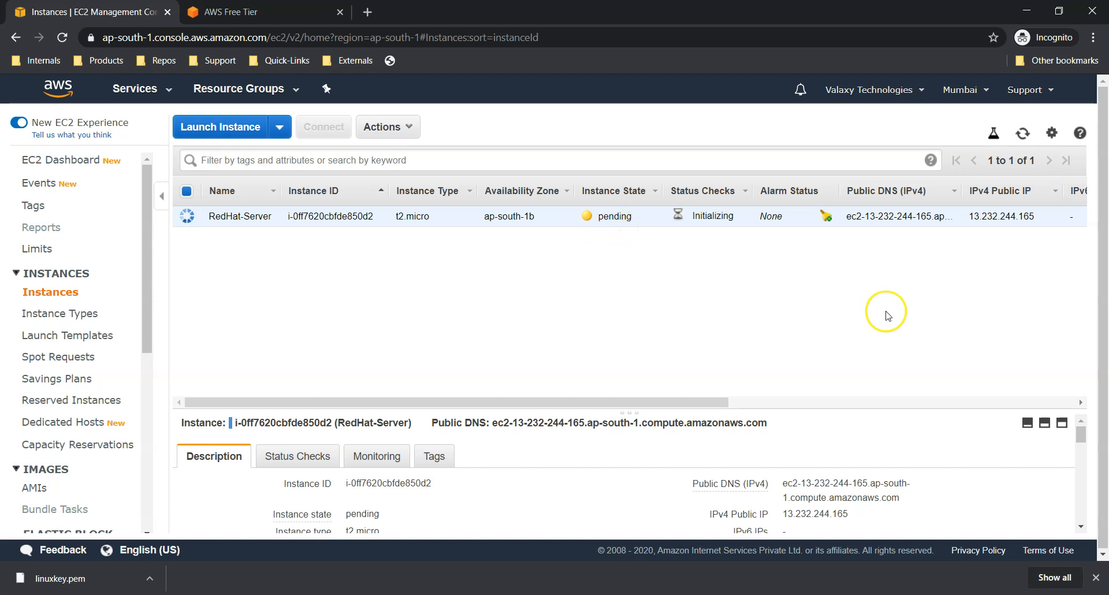
pyautogui.click(1023, 132)
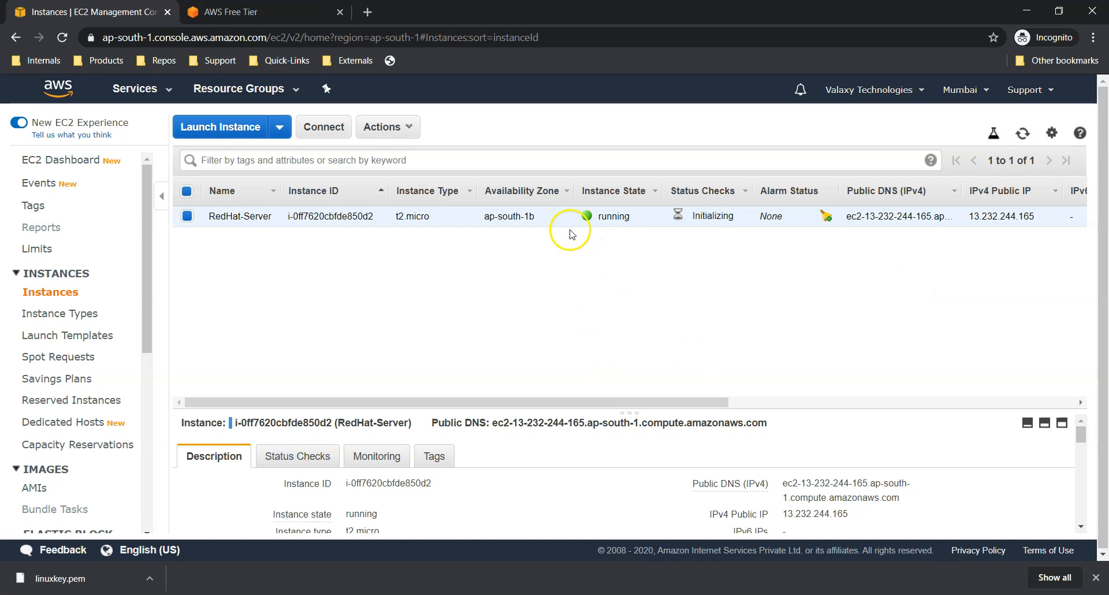